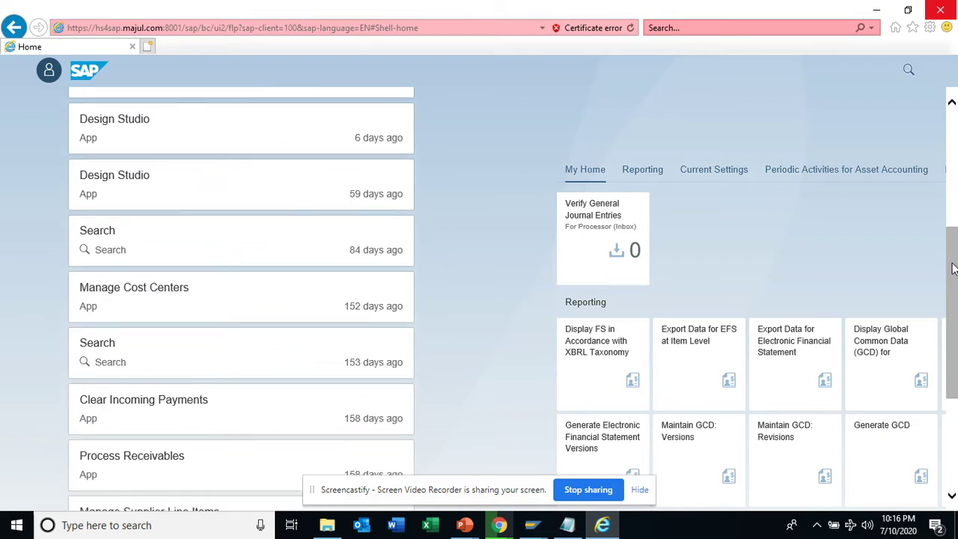
Launch Manage Supplier Line Items from the Recent Activity list in the Me Area
left_click_drag(953, 269, 953, 319)
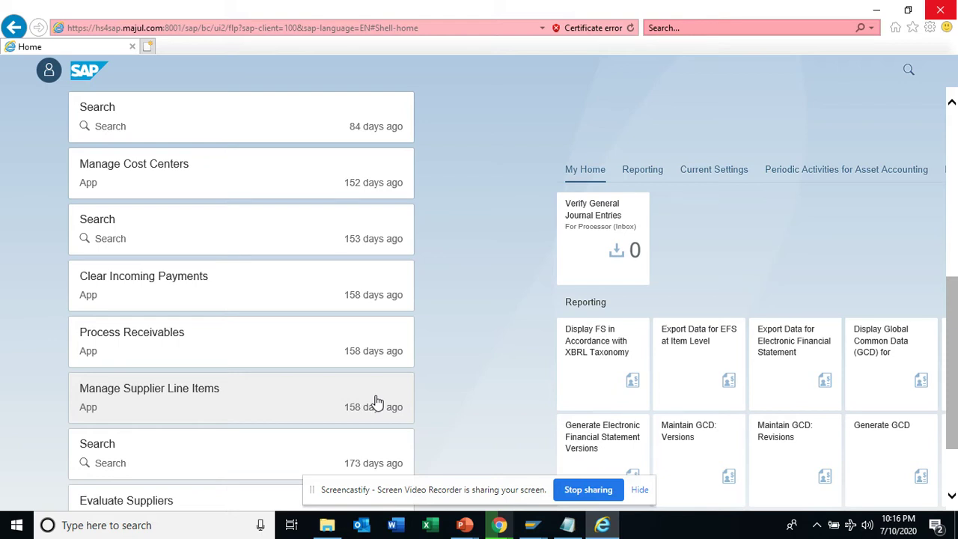
left_click(223, 408)
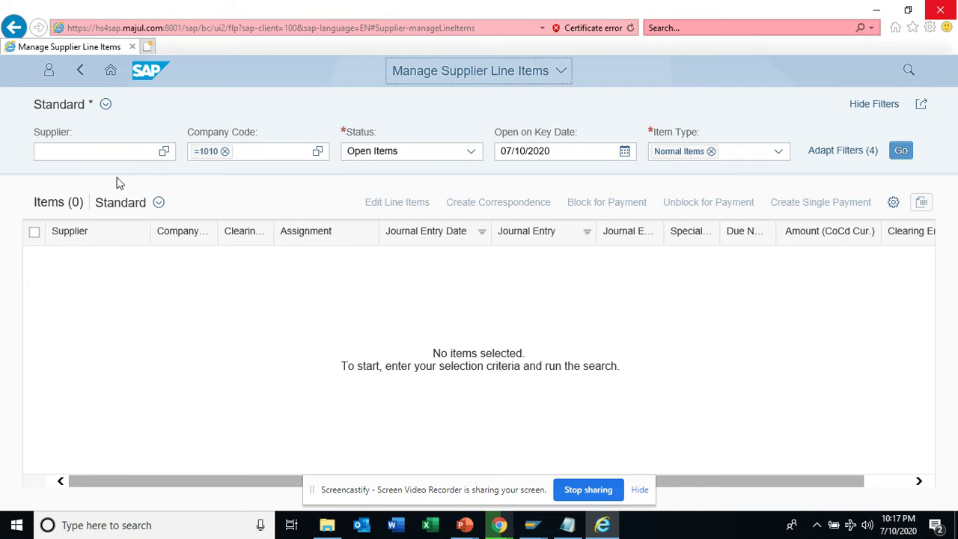
Open the value help for the Supplier filter field
left_click(163, 153)
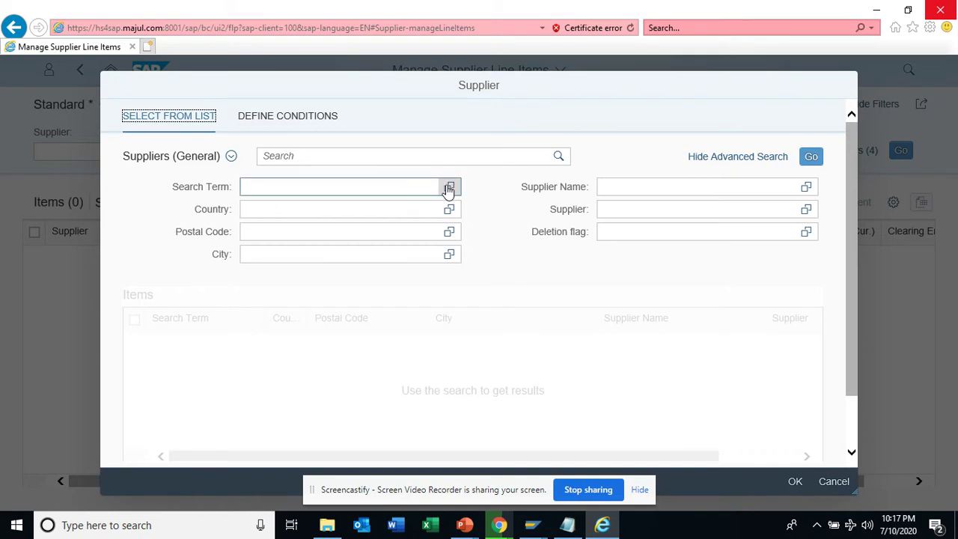
Search the supplier list and tick supplier SUPL1
left_click(809, 156)
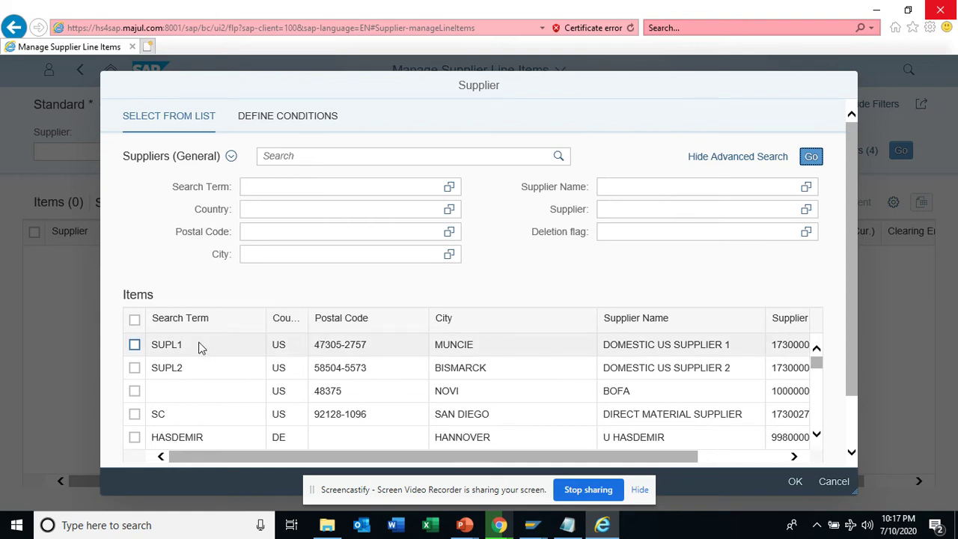
left_click(199, 345)
left_click(199, 346)
left_click(199, 346)
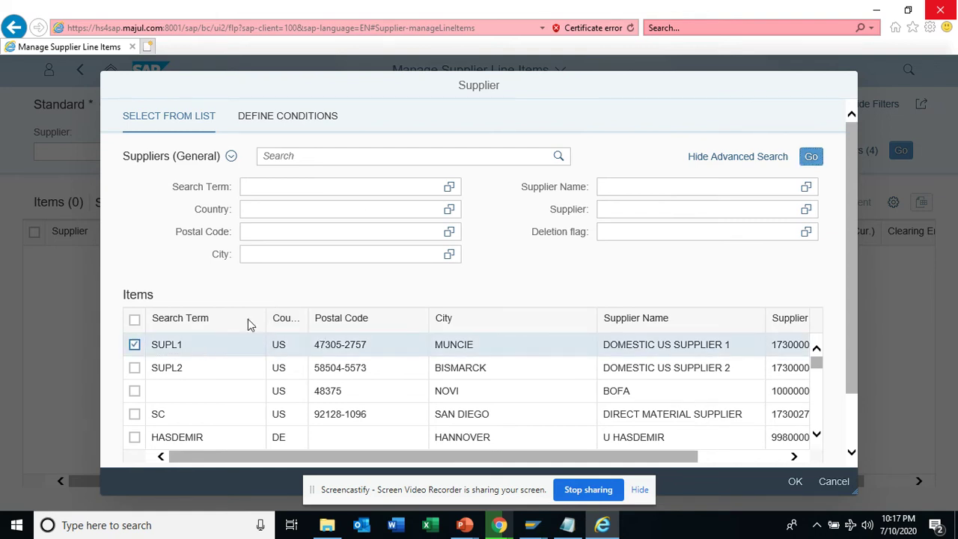
left_click(811, 156)
Check SUPL1's supplier number 17300001, then cancel the lookup without choosing anyone
left_click_drag(658, 455, 733, 461)
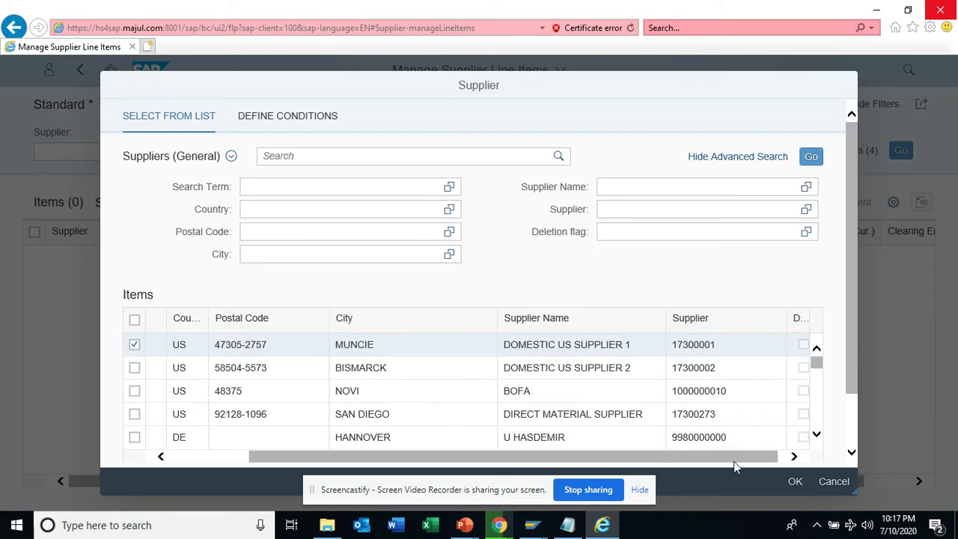
left_click_drag(721, 348, 672, 344)
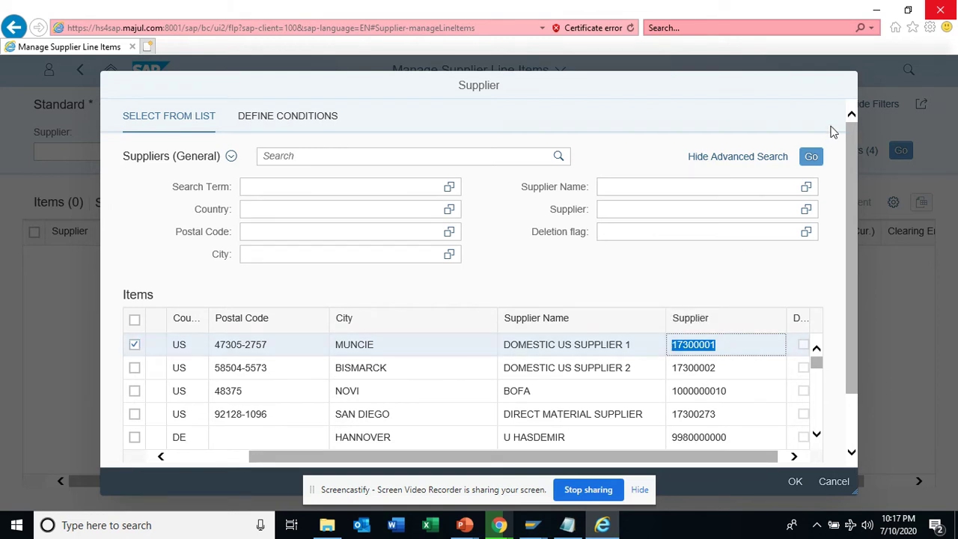
left_click(832, 481)
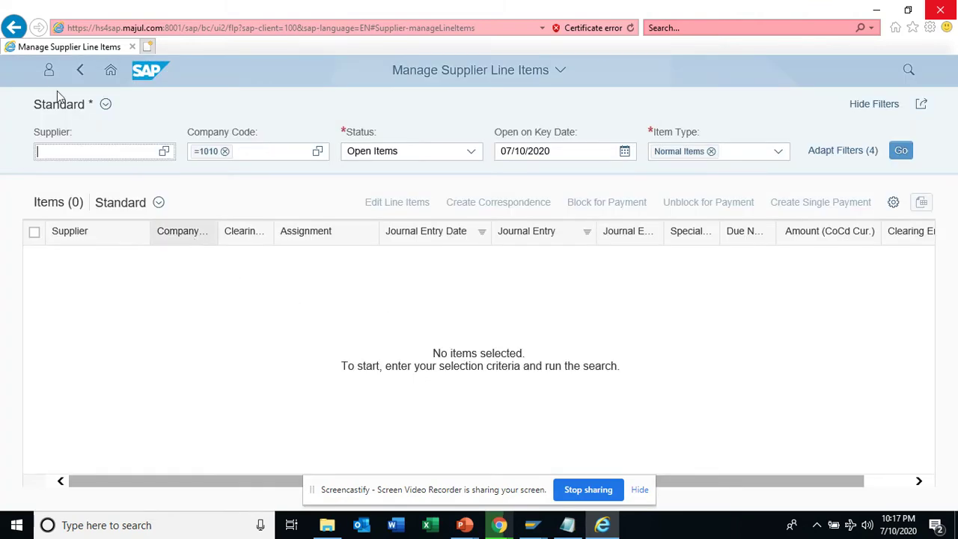
Open Settings from the Me Area and show its Default Values page
left_click(49, 72)
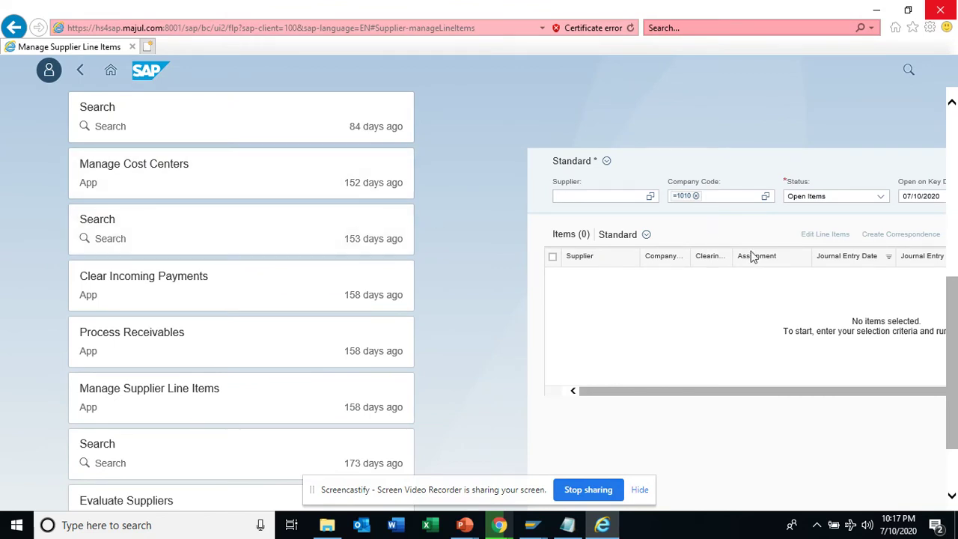
scroll(954, 283, "up", 6)
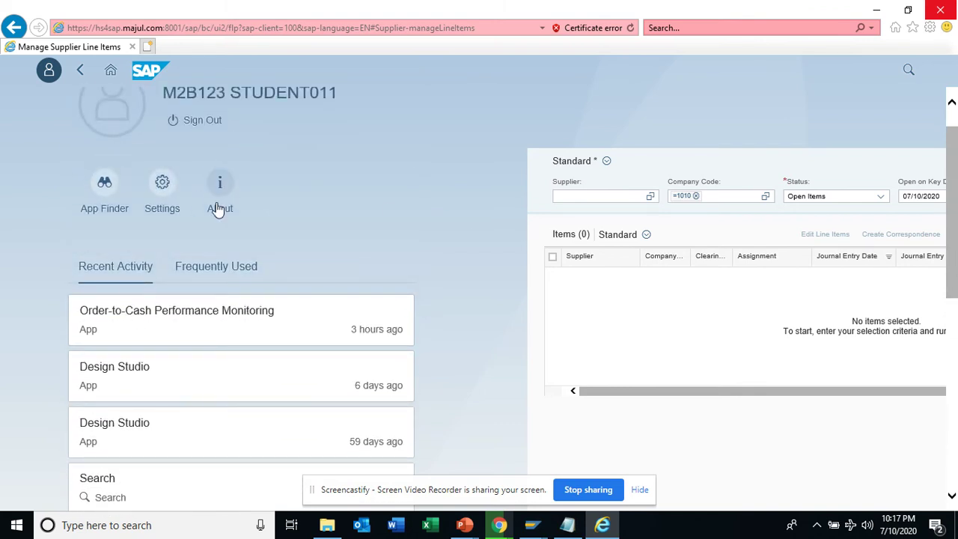
left_click(162, 188)
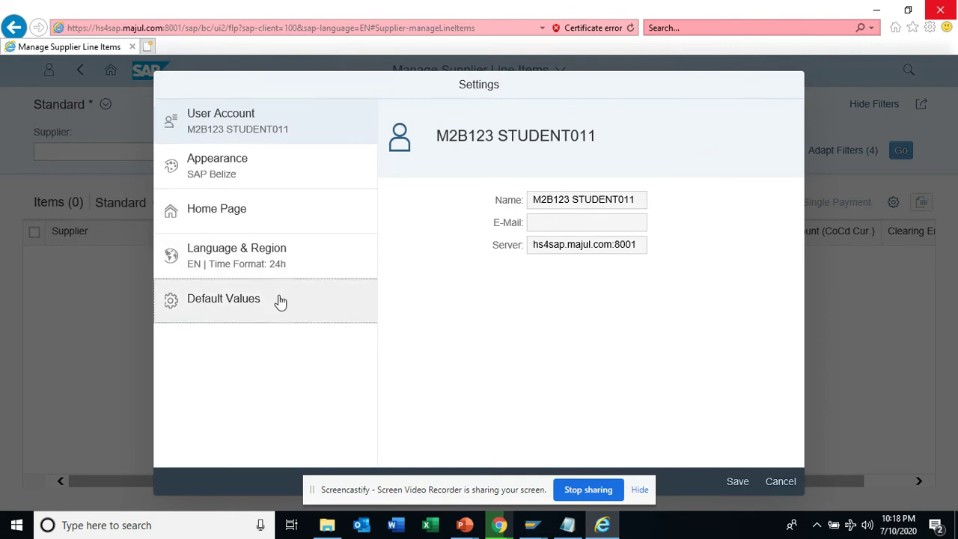
left_click(280, 301)
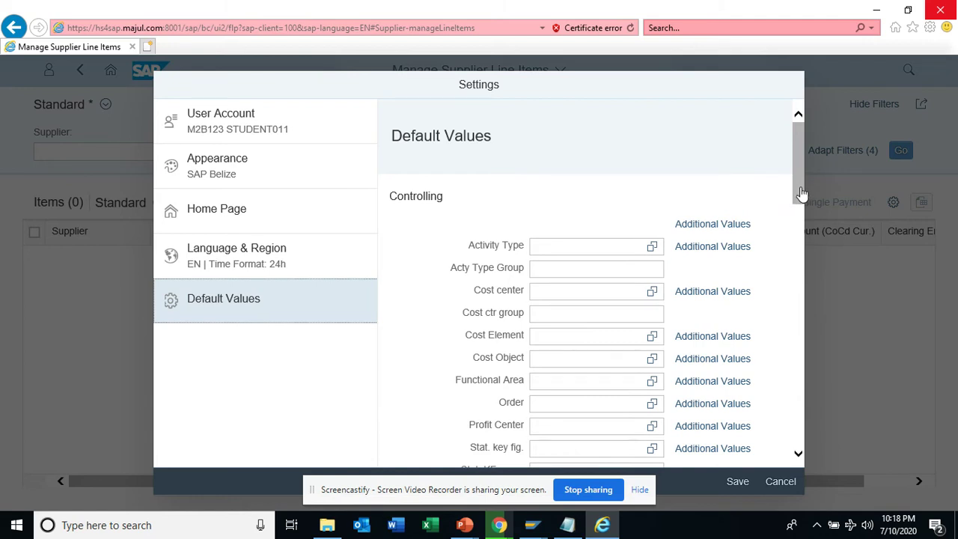
Scroll Default Values to Financial Accounting, showing Company Code 1010
scroll(808, 222, "down", 2)
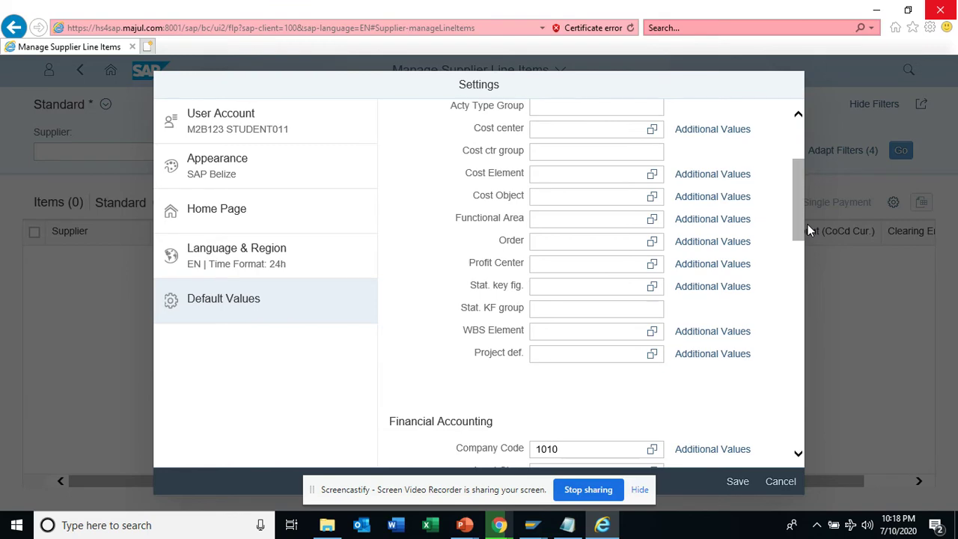
left_click_drag(808, 224, 805, 260)
Change the default Company Code from 1010 to 1000 (Baillie Hamburg NY)
left_click(576, 283)
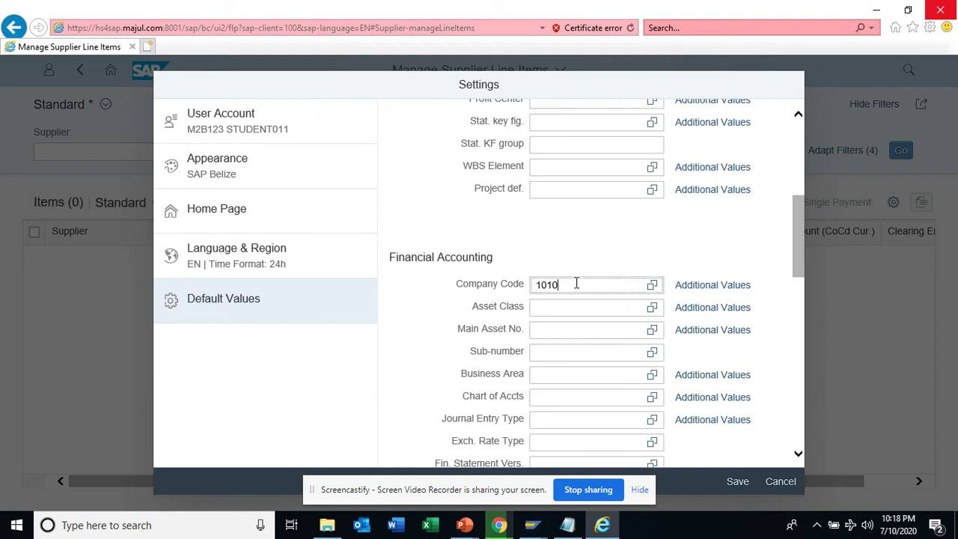
left_click_drag(576, 284, 549, 287)
key("BackSpace")
type("00")
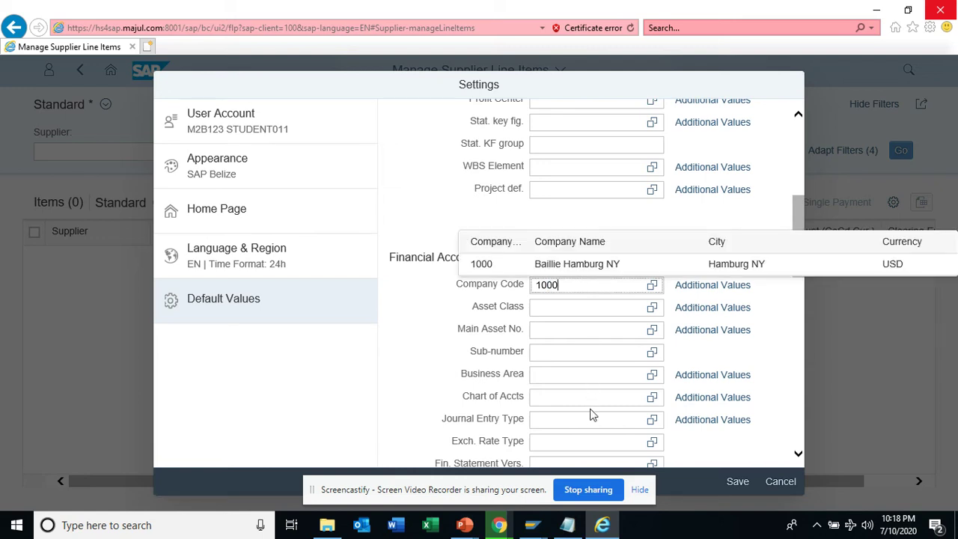
left_click(590, 270)
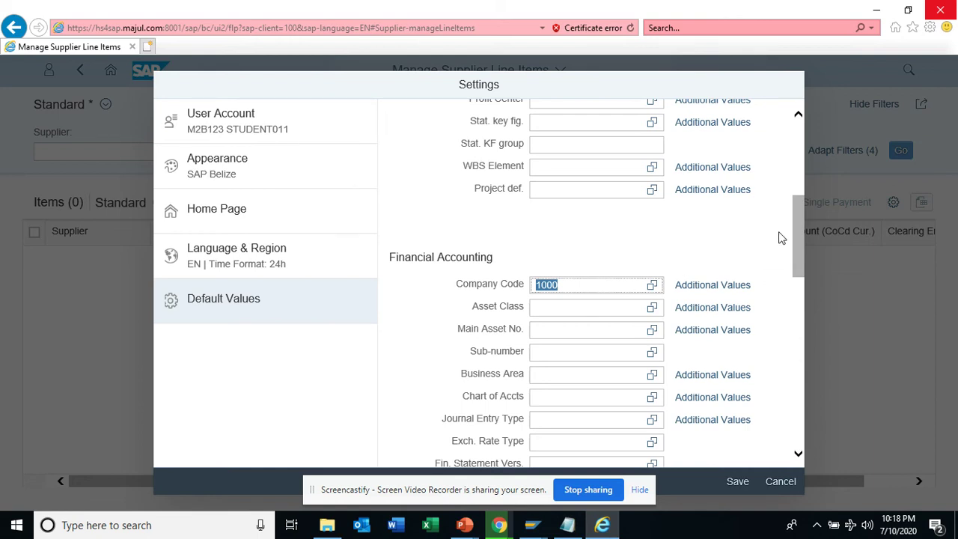
Set the default Fiscal Year to 2020, save, and return to the home page
left_click_drag(794, 230, 797, 274)
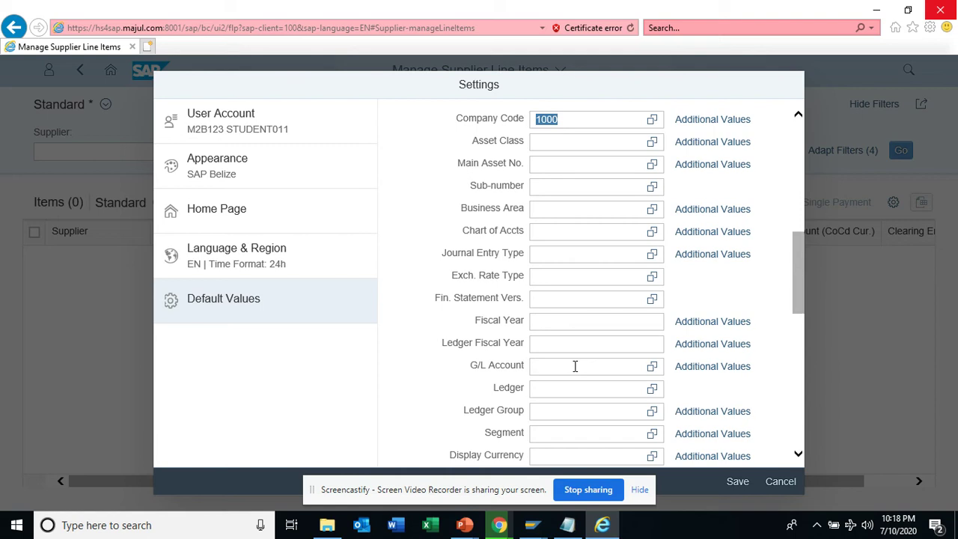
left_click(585, 321)
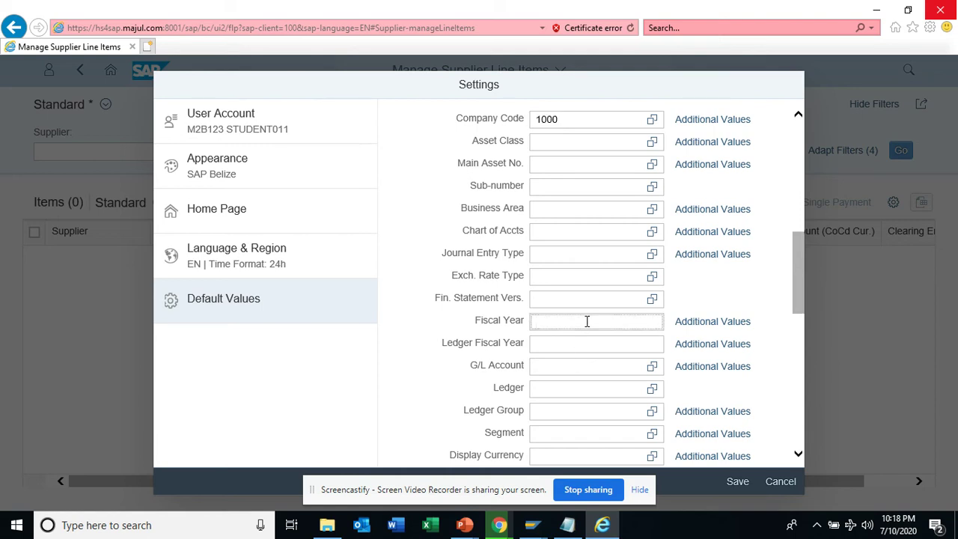
type("2020")
left_click(737, 481)
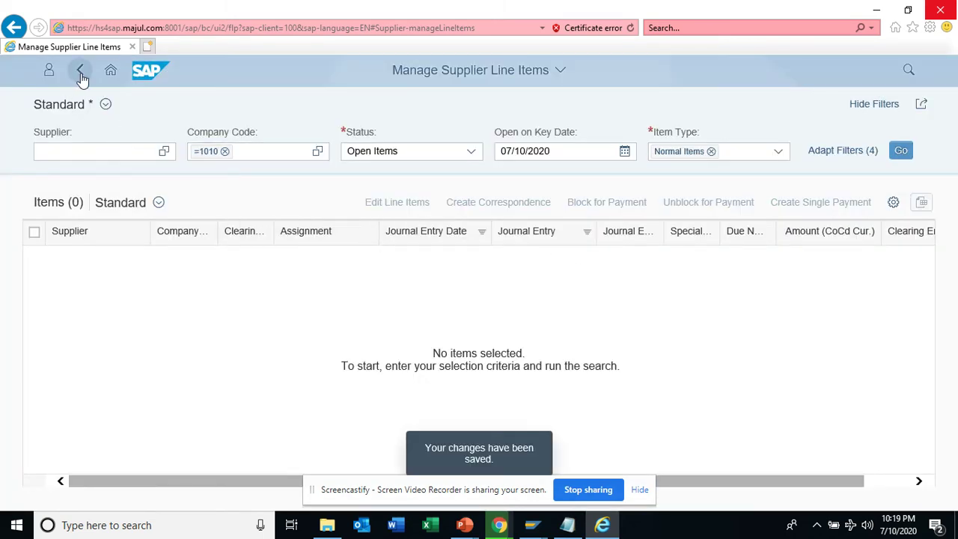
left_click(80, 73)
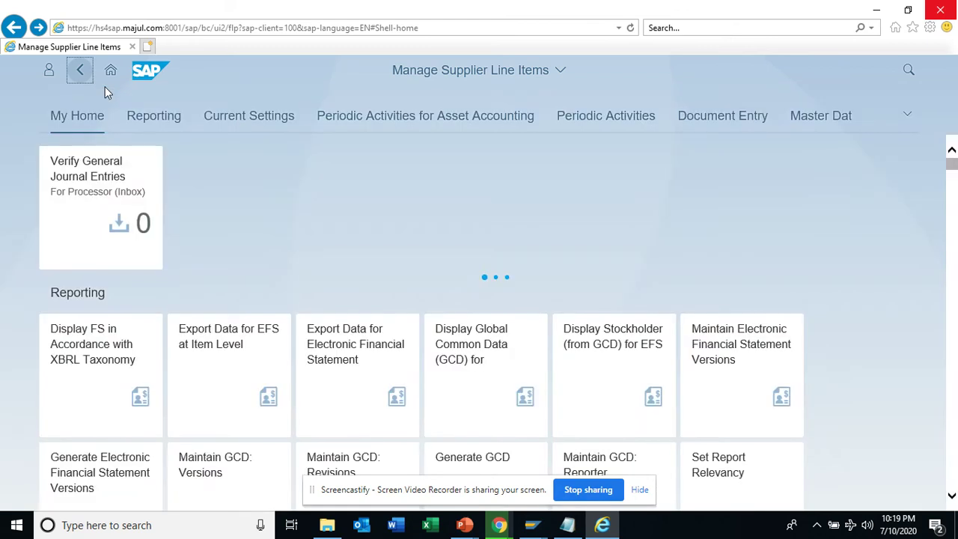
Reopen Manage Supplier Line Items from Recent Activity, now prefilled with Company Code 1000
left_click(50, 74)
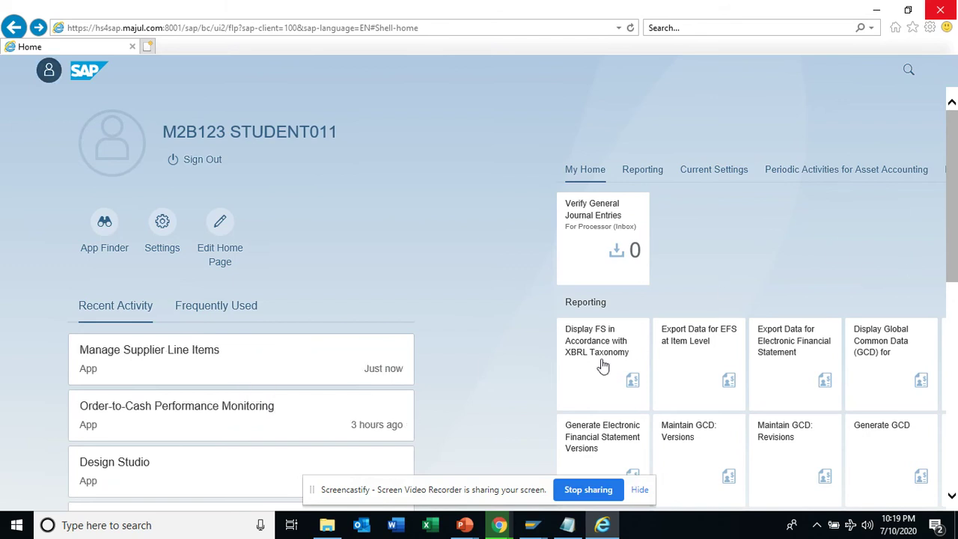
left_click(200, 365)
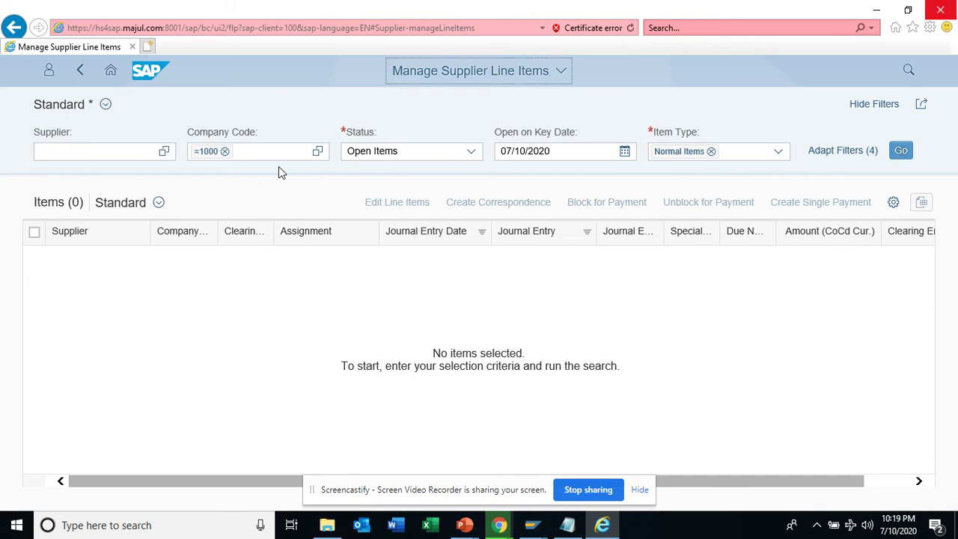
left_click(48, 73)
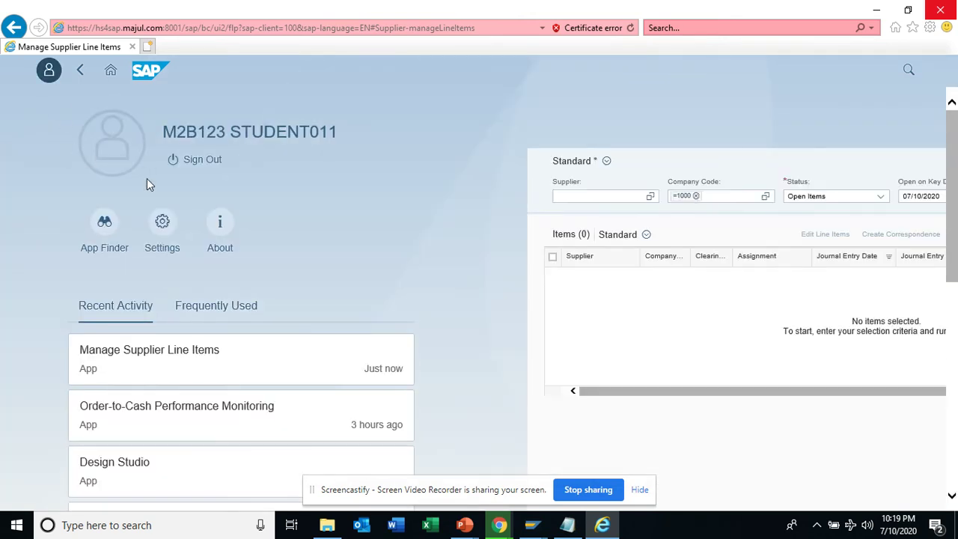
left_click(161, 225)
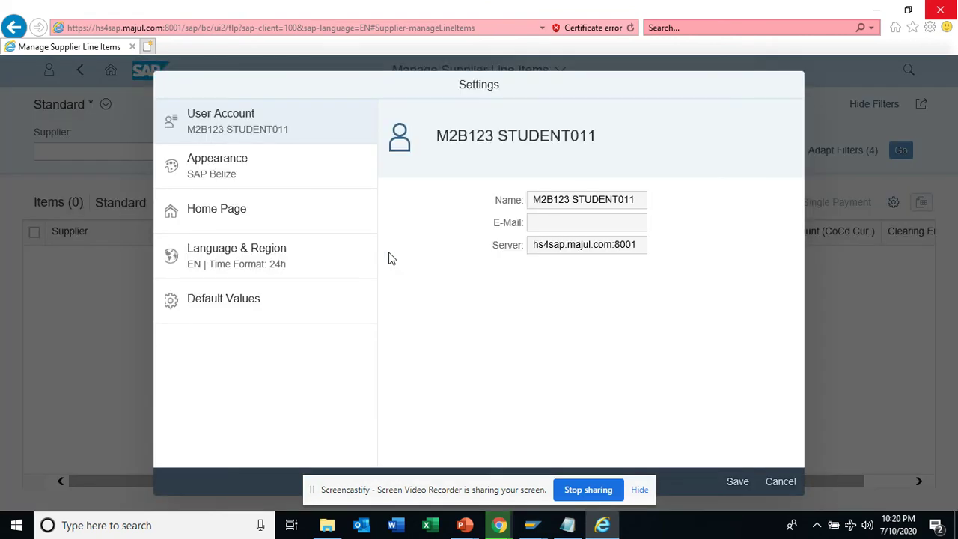
left_click(264, 314)
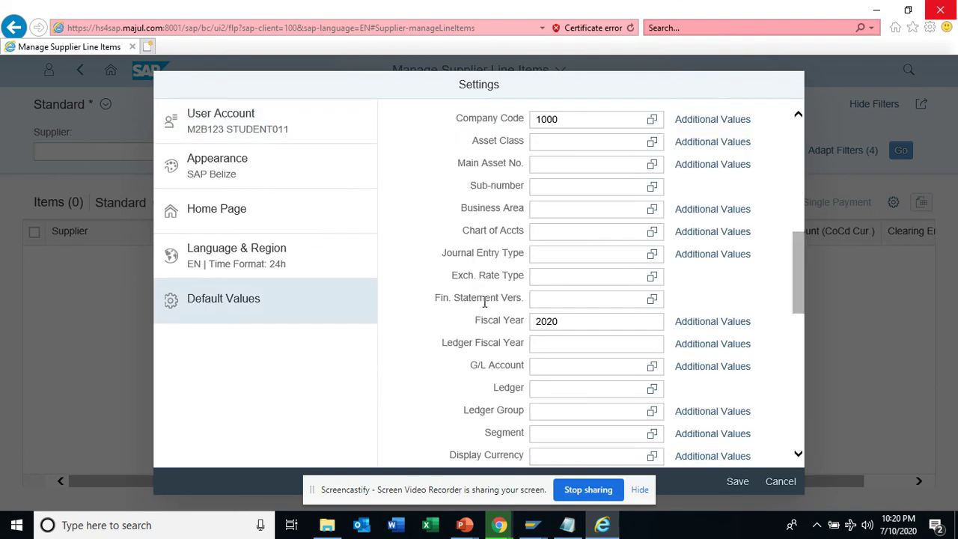
left_click_drag(805, 258, 805, 183)
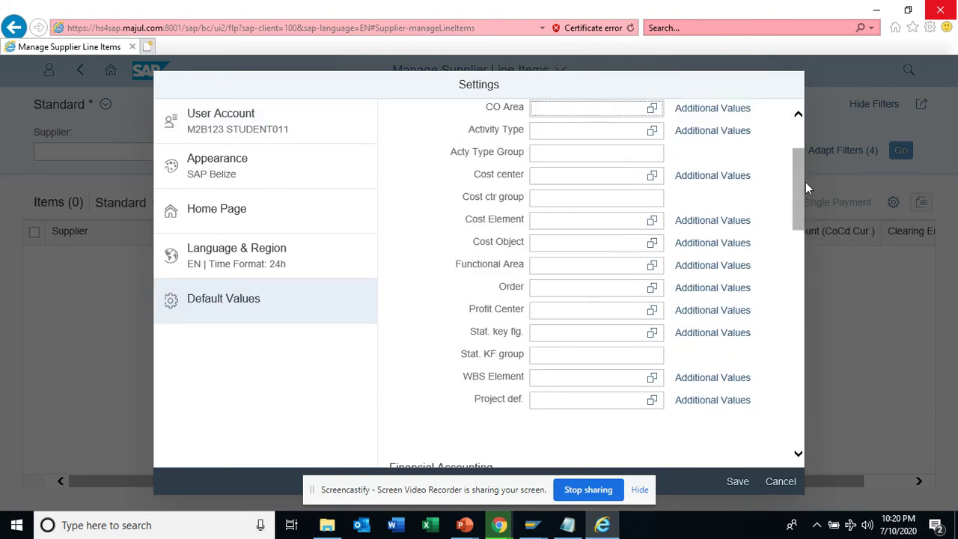
left_click(738, 482)
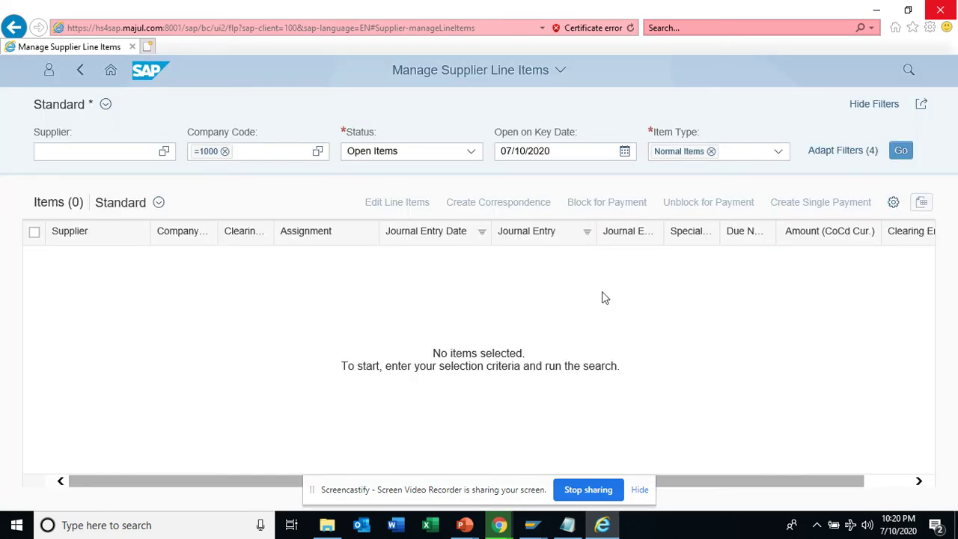
Show the Send Email and Save as Tile sharing options for this page
left_click(919, 108)
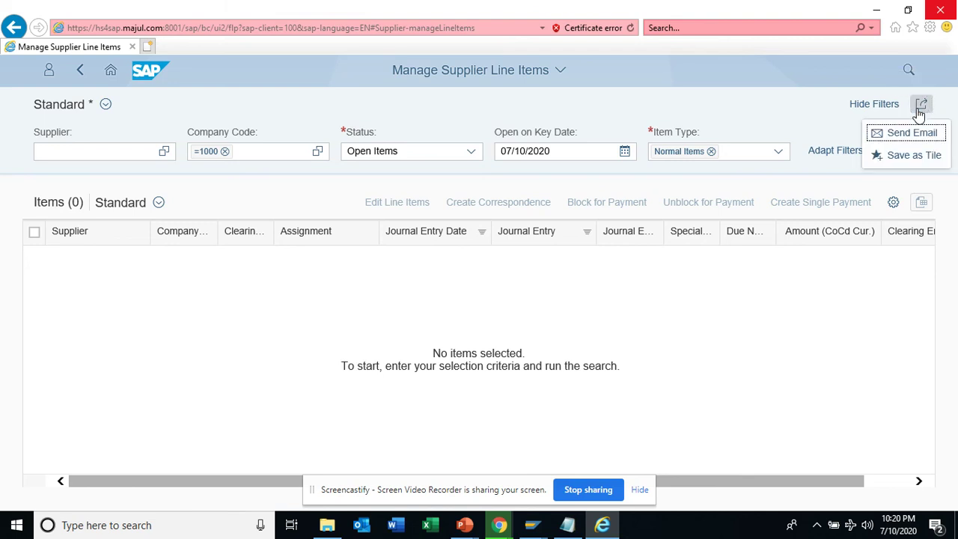